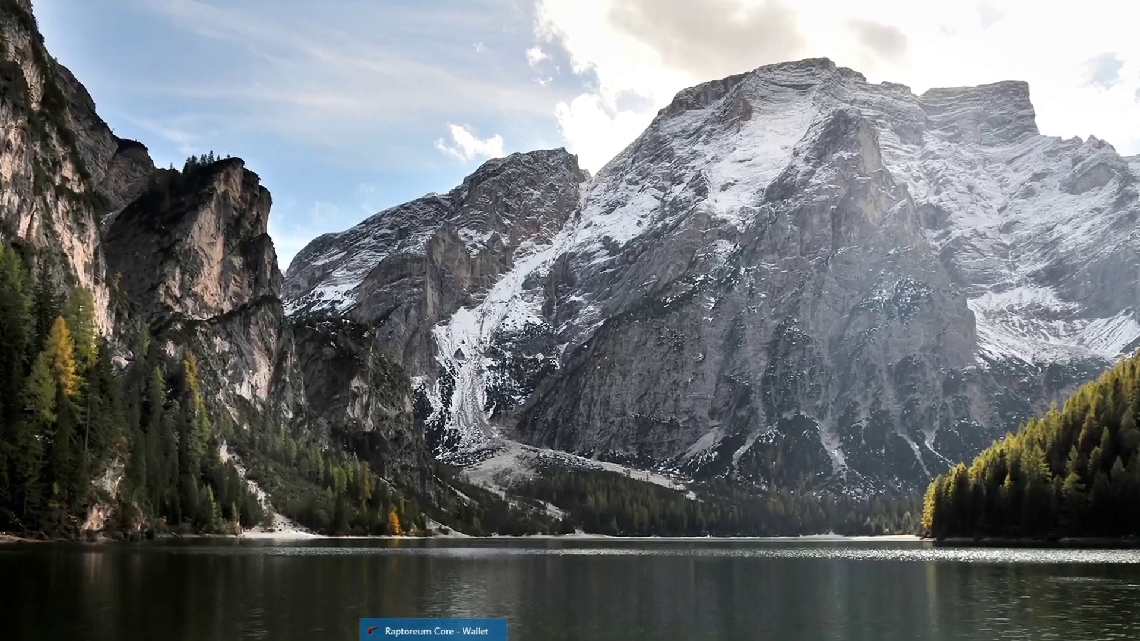
Open the Raptoreum Core wallet's Send page and disable coin control features in the wallet options.
left_click(451, 630)
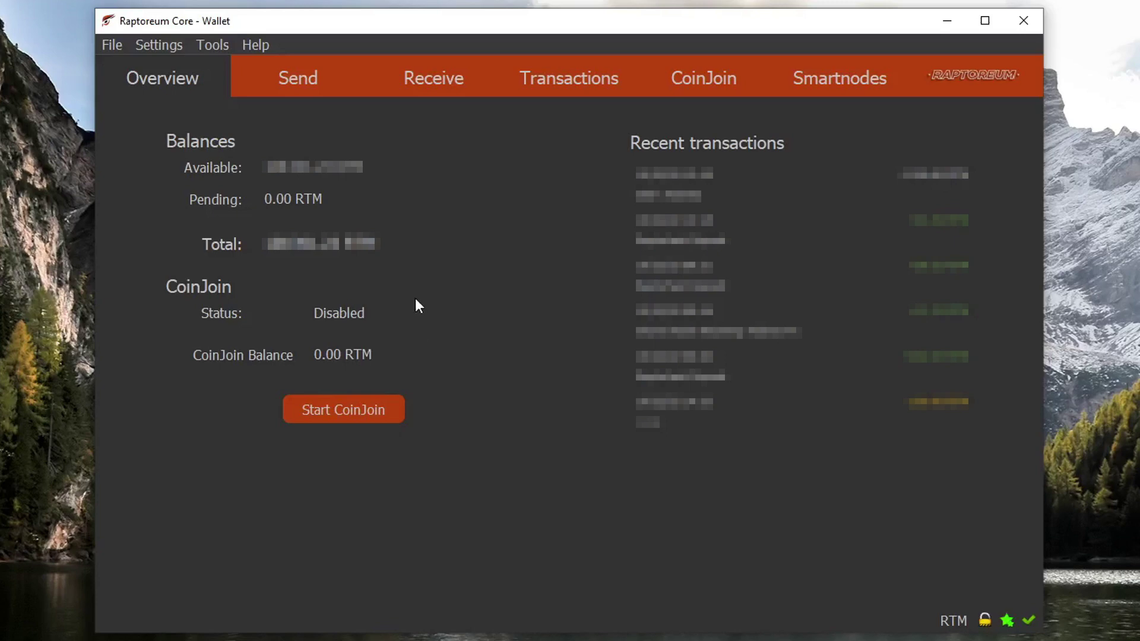
left_click(316, 77)
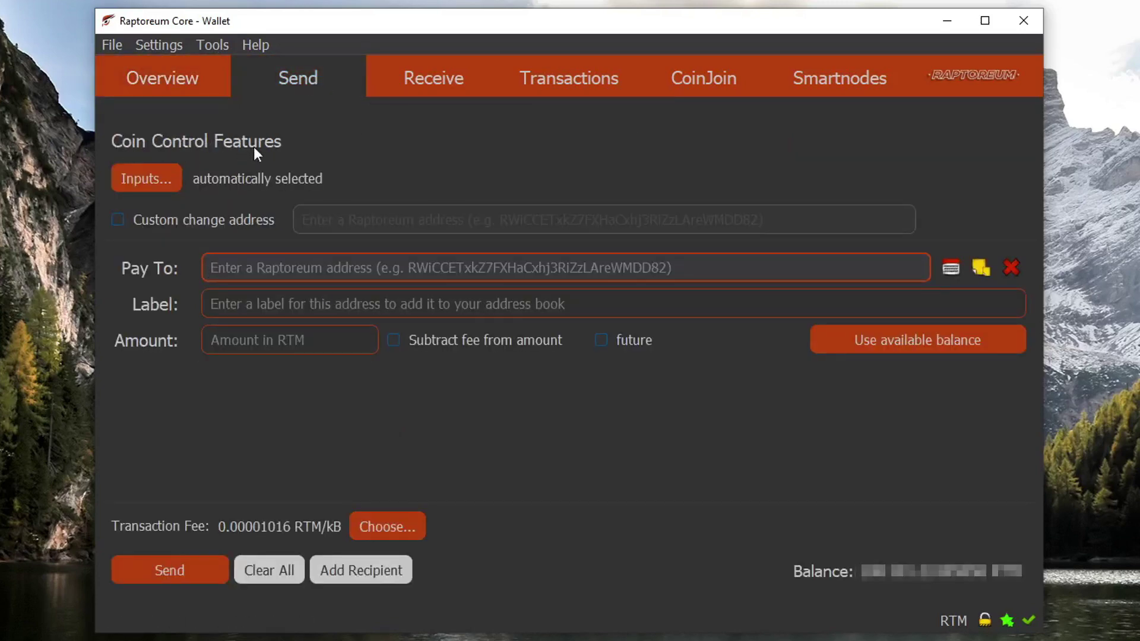
left_click(158, 45)
left_click(177, 133)
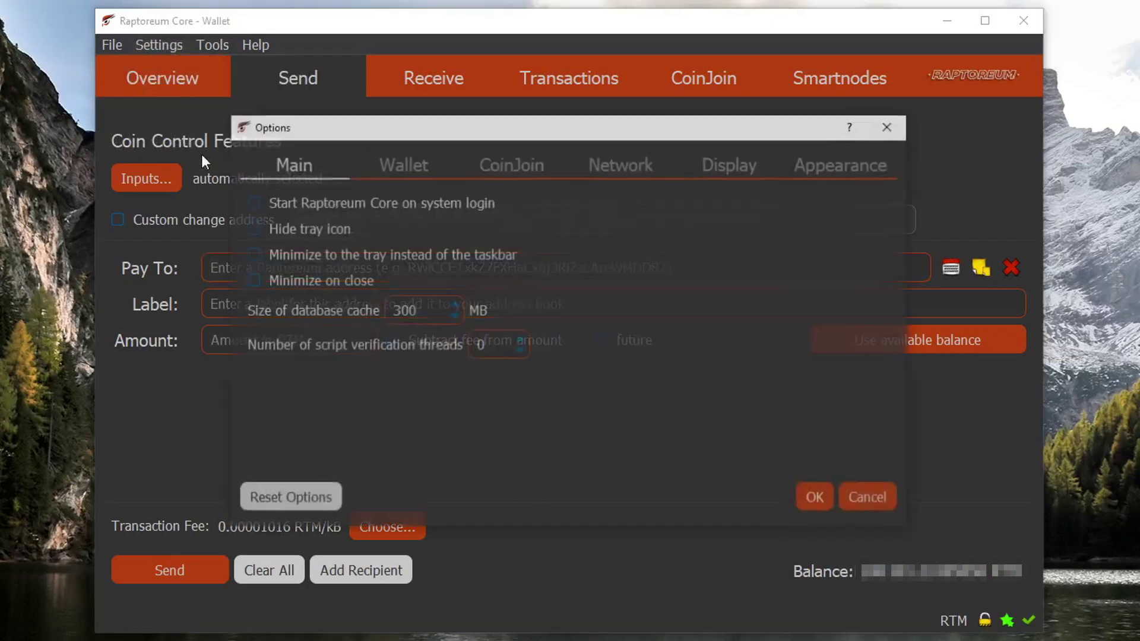
left_click(384, 166)
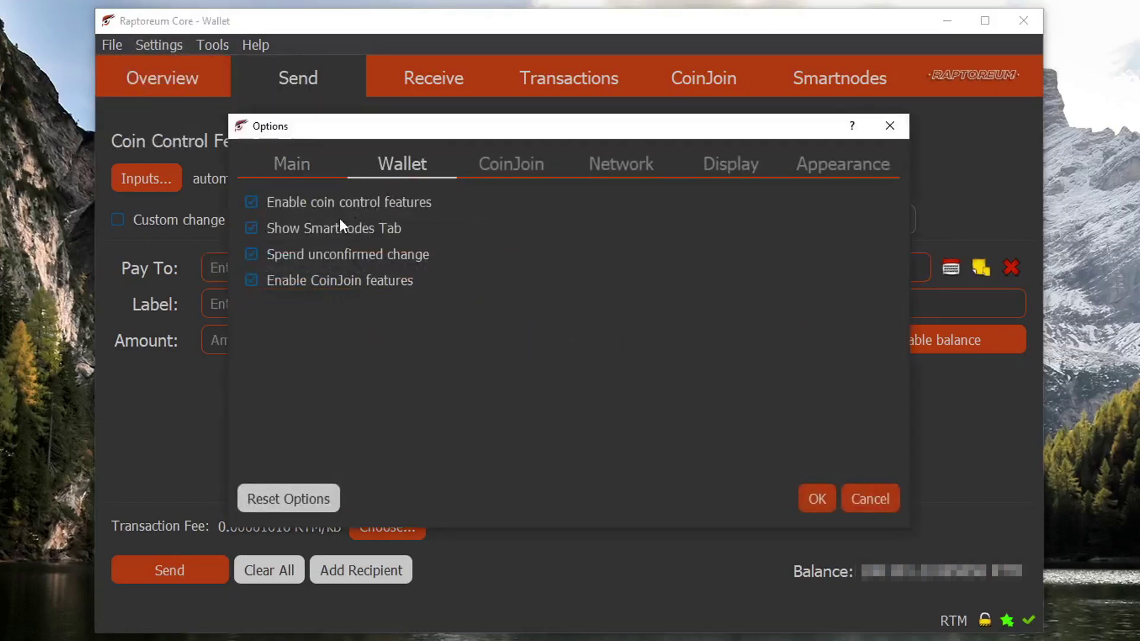
left_click(811, 499)
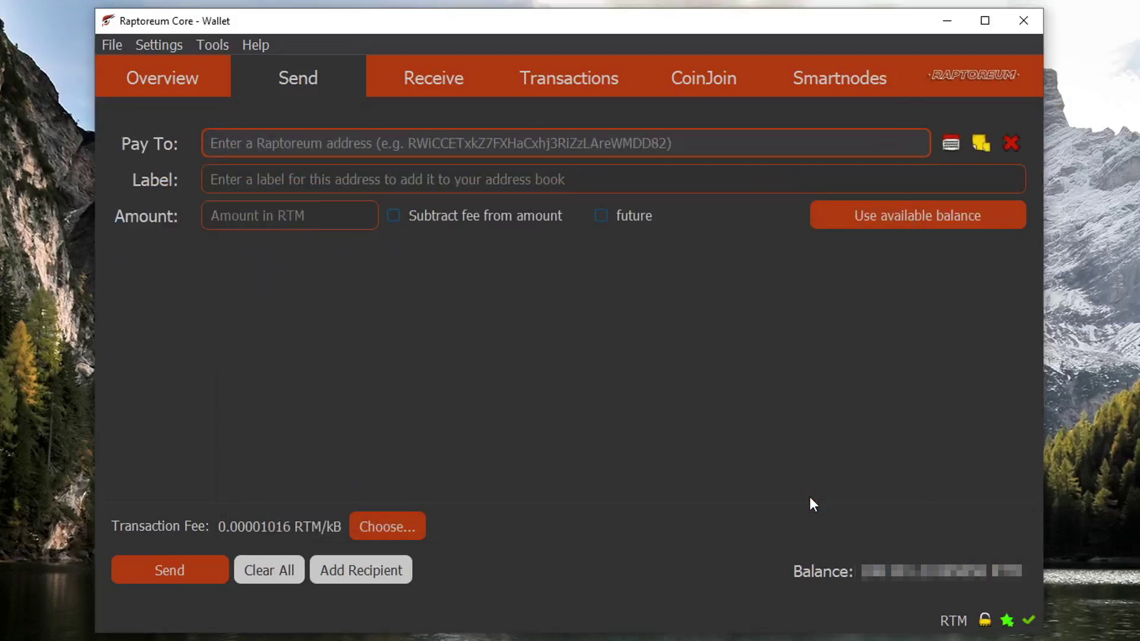
Make the payment a future transaction and review its maturity, lock time and fee fields.
left_click(603, 215)
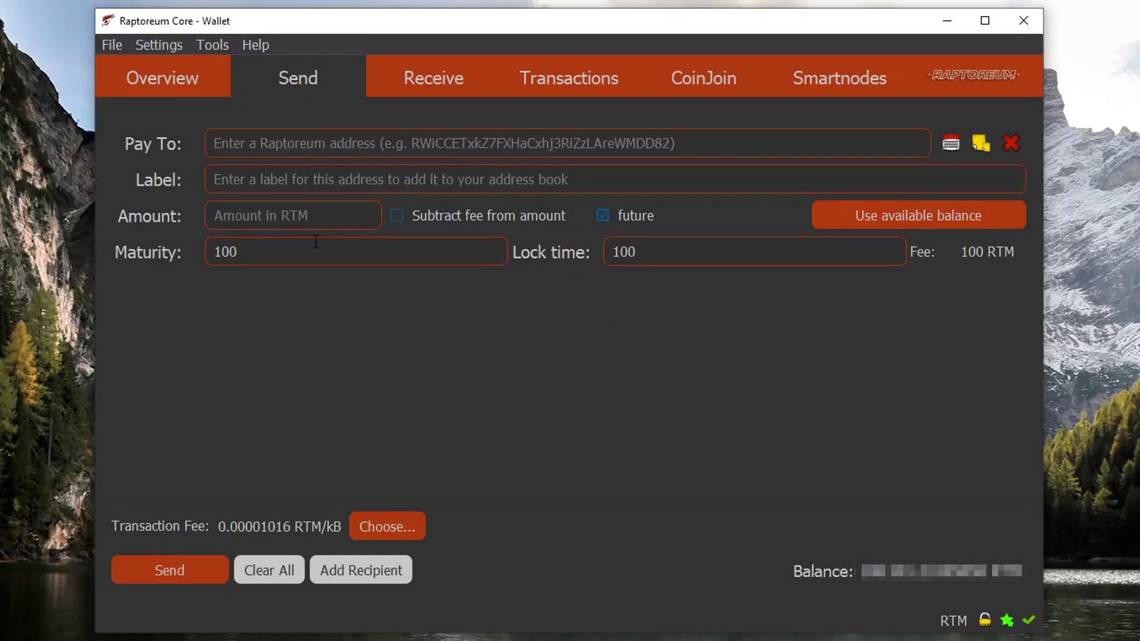
mouse_move(316, 242)
mouse_move(994, 268)
left_click(657, 249)
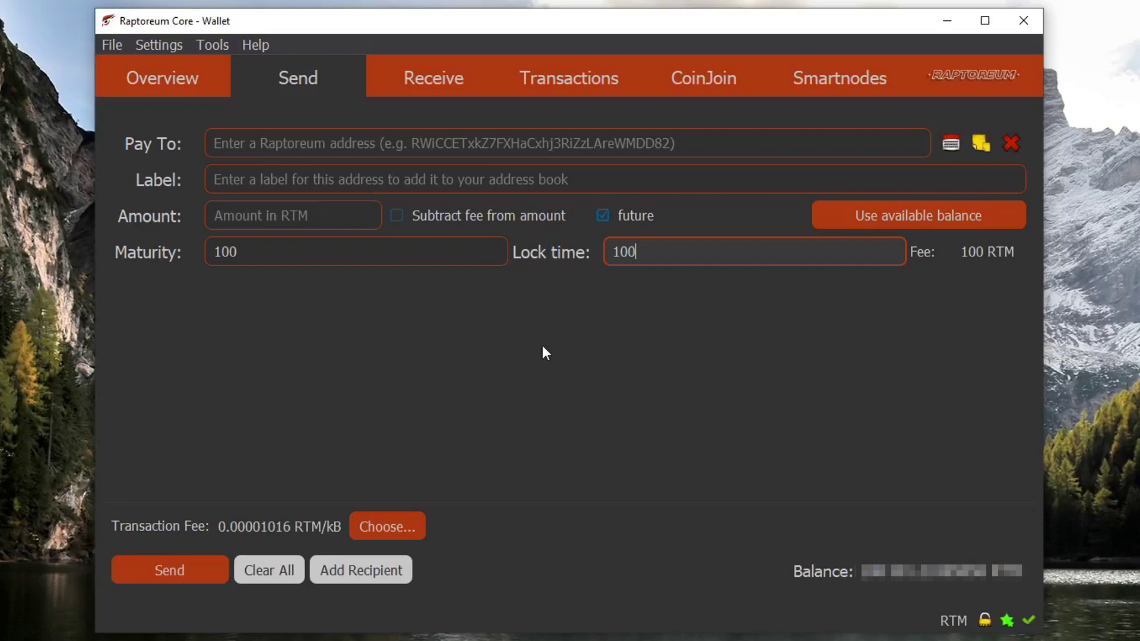
left_click(354, 254)
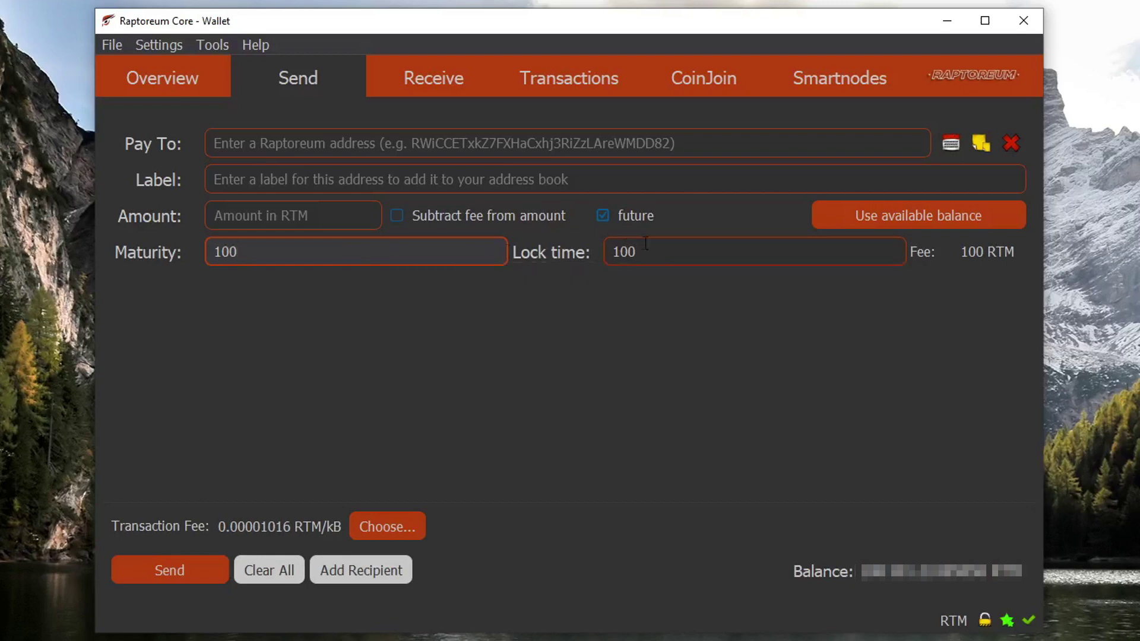
left_click(669, 251)
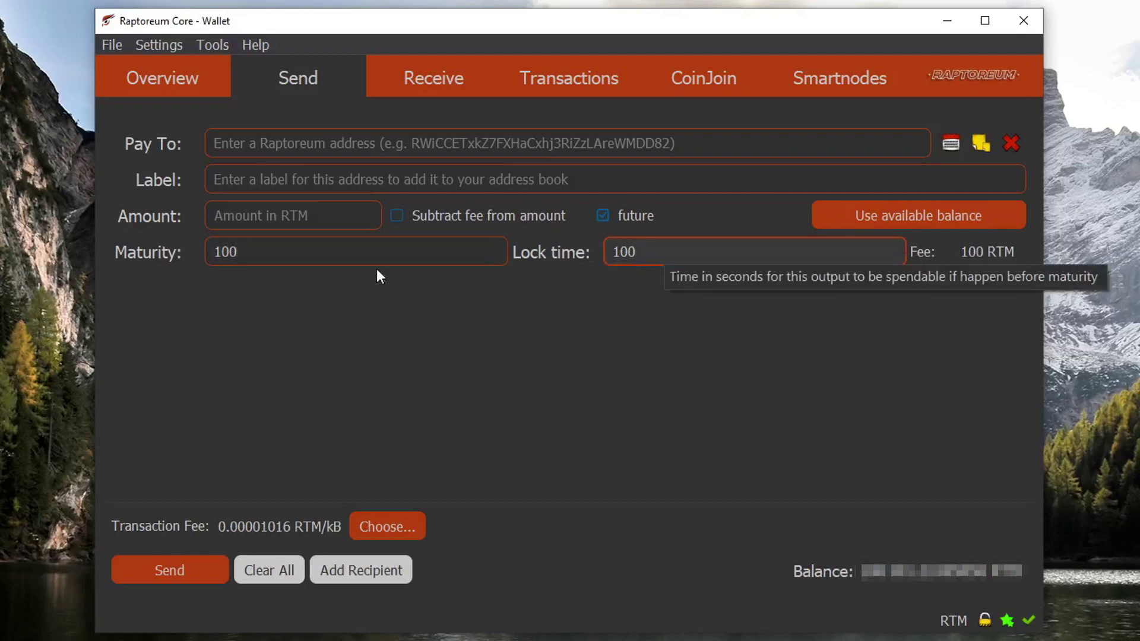
Set the future transaction's maturity to 1 and its lock time to 120.
left_click(267, 252)
key("BackSpace")
key("BackSpace")
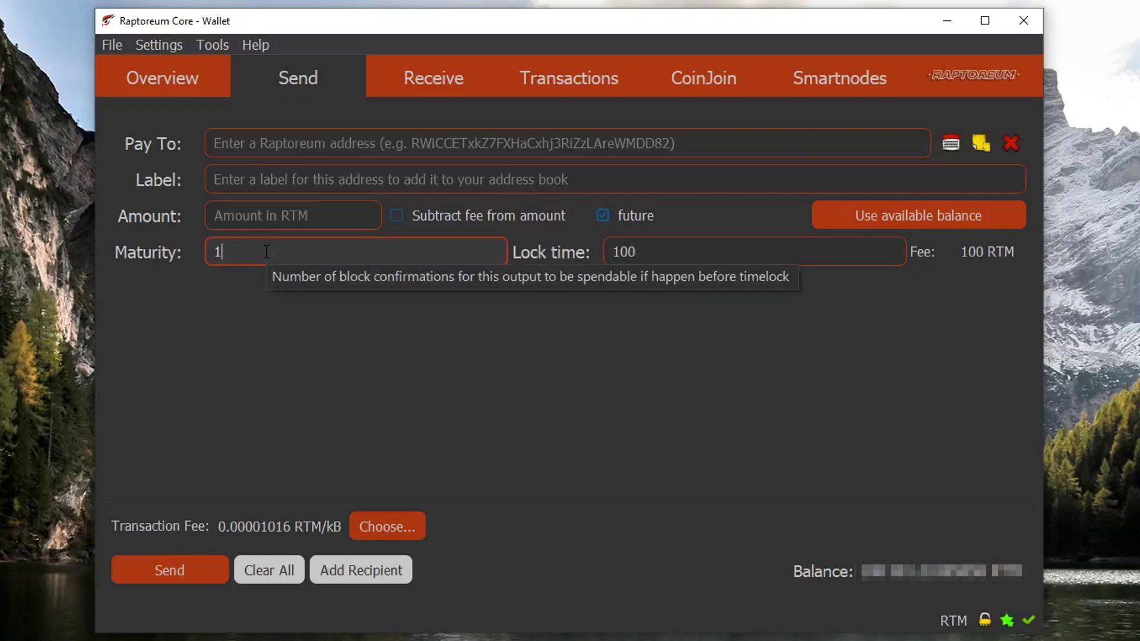
left_click(666, 254)
key("BackSpace")
key("BackSpace")
type("20")
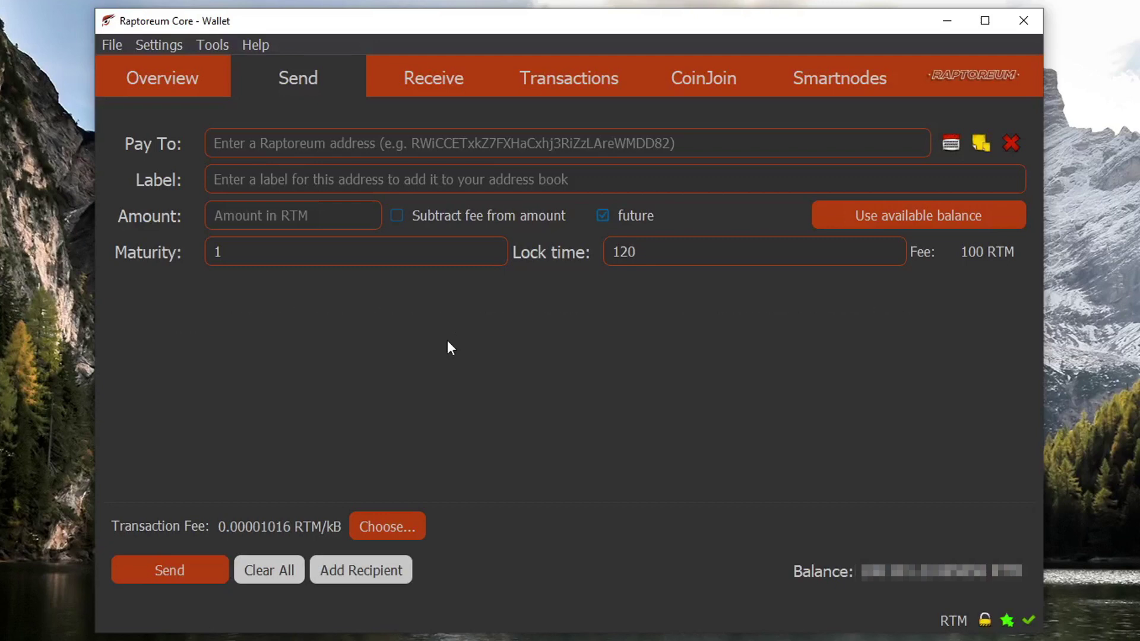
Choose "Dad's Address" from the address book as the recipient and set the amount to 1000 RTM.
left_click(944, 144)
double_click(614, 340)
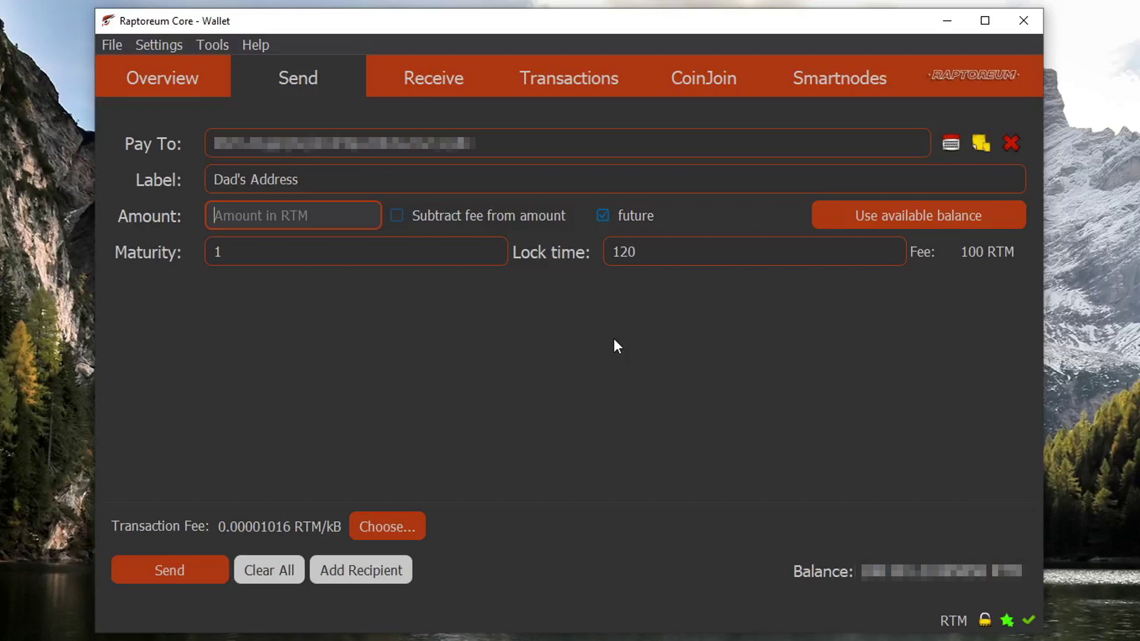
type("1000")
key("Tab")
Set the future transaction's lock time to 900 seconds and its maturity to 10000 blocks.
left_click(328, 256)
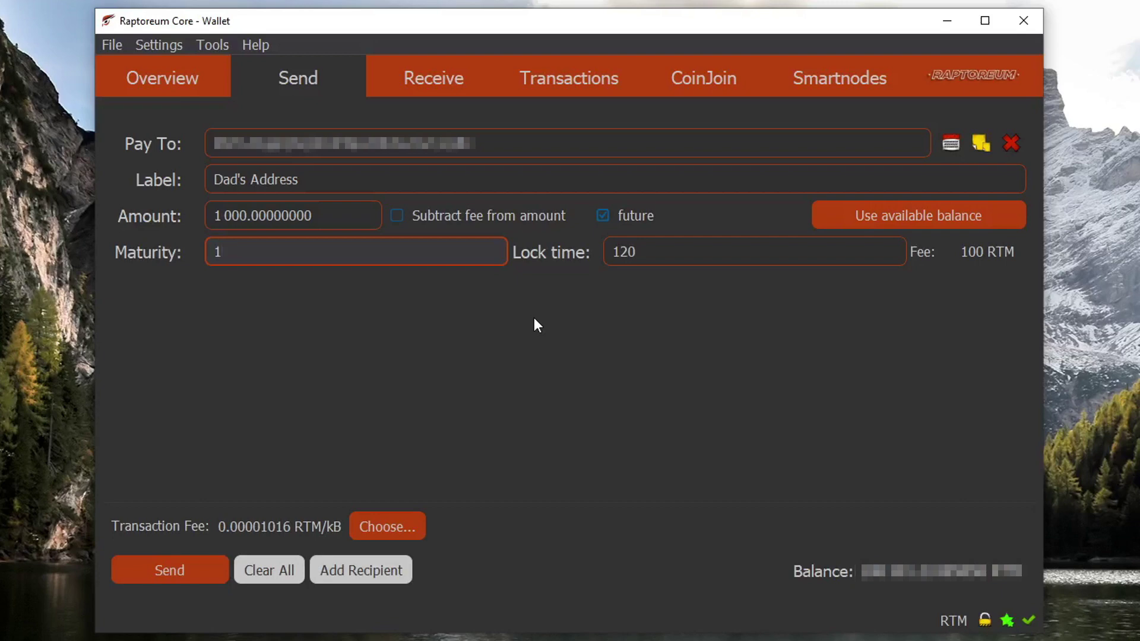
left_click(650, 252)
key("BackSpace")
key("BackSpace")
key("BackSpace")
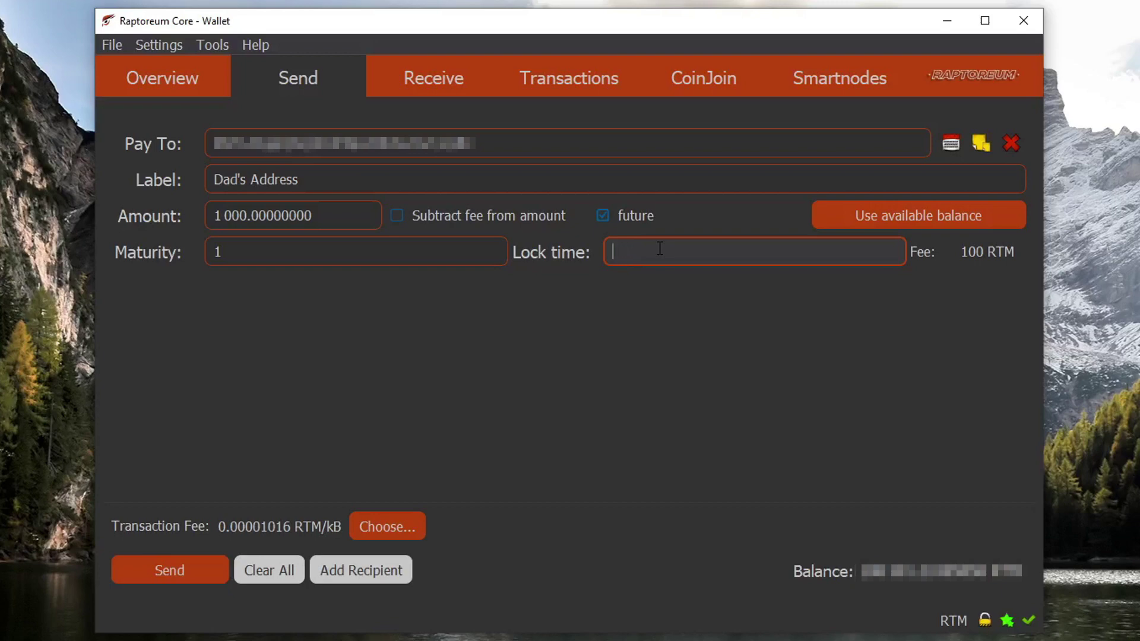
type("9")
key("BackSpace")
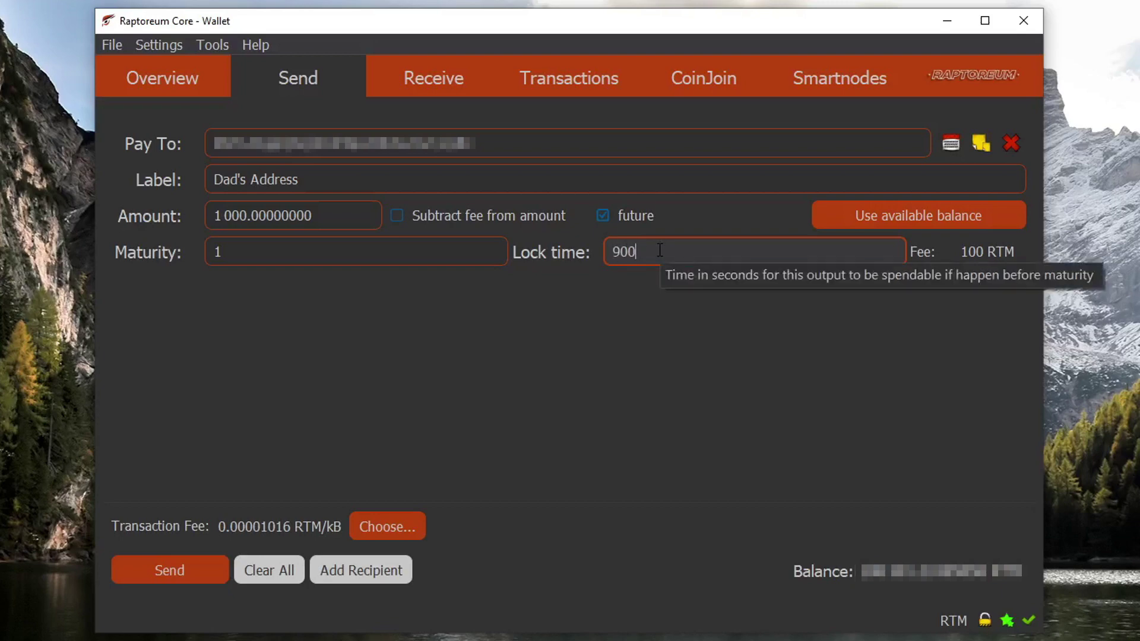
left_click(279, 253)
type("10000")
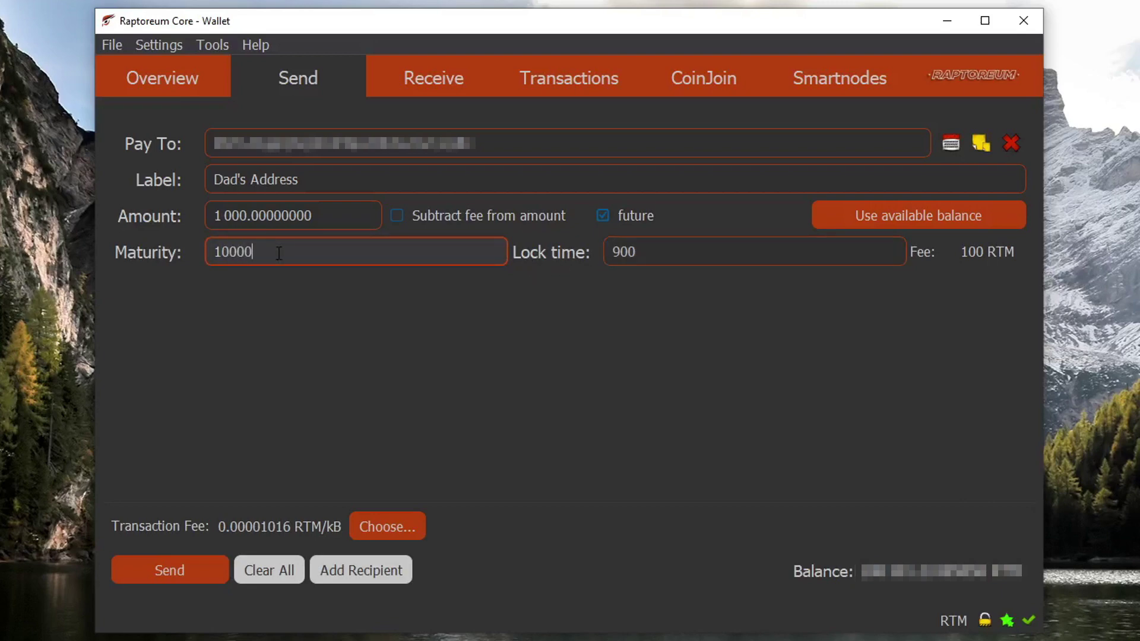
left_click(650, 252)
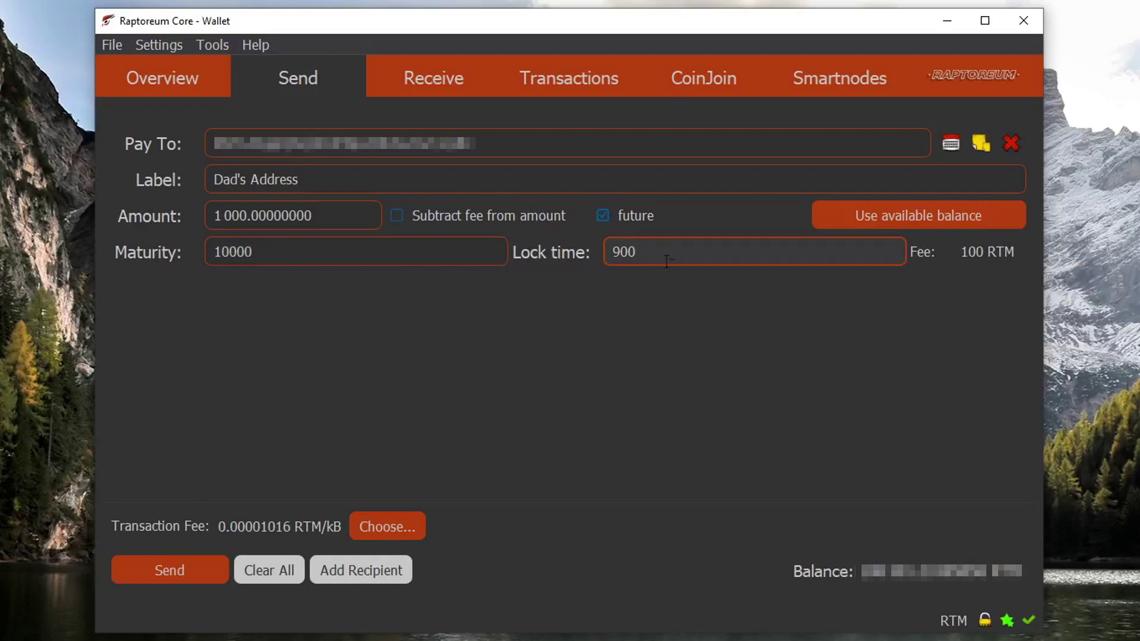
Send the future payment, unlocking the wallet with its passphrase and confirming the transaction.
left_click(170, 575)
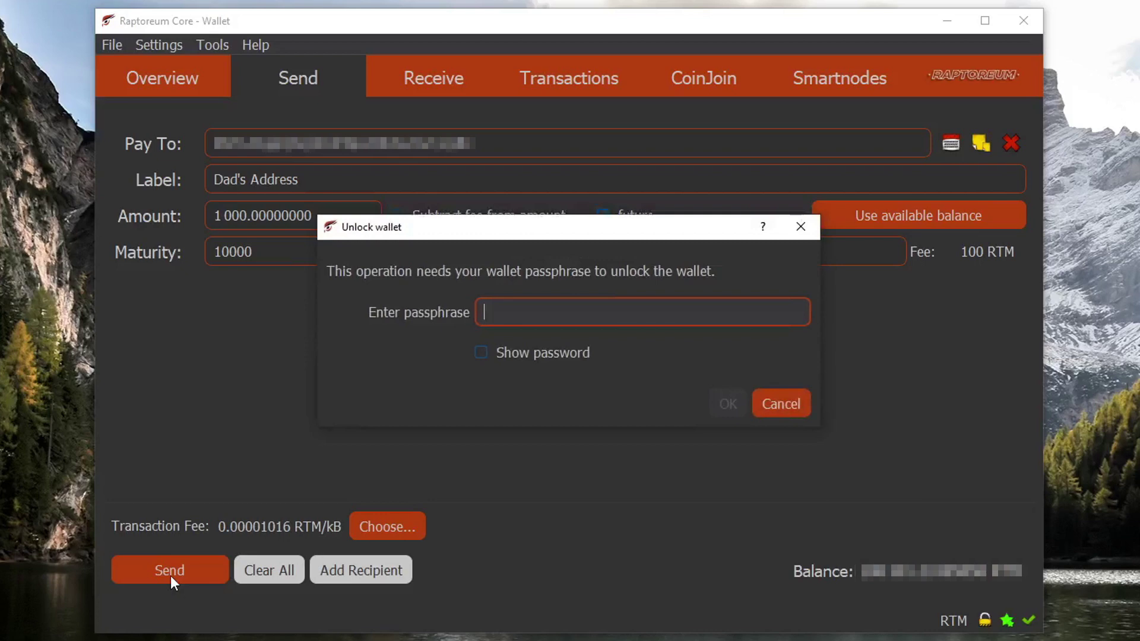
left_click(716, 404)
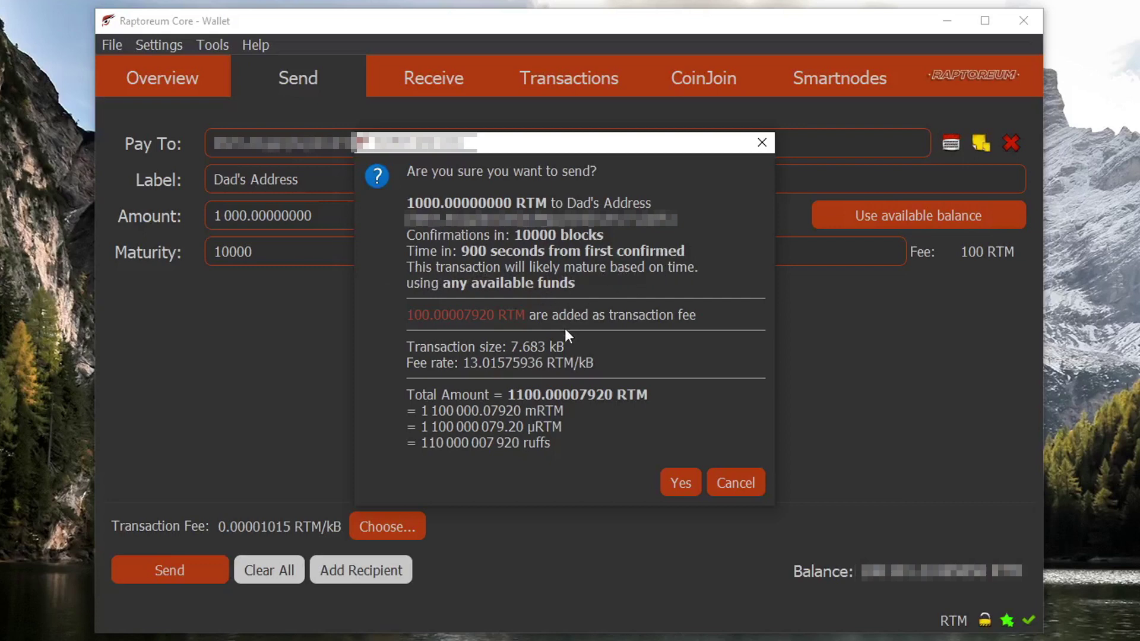
left_click(679, 482)
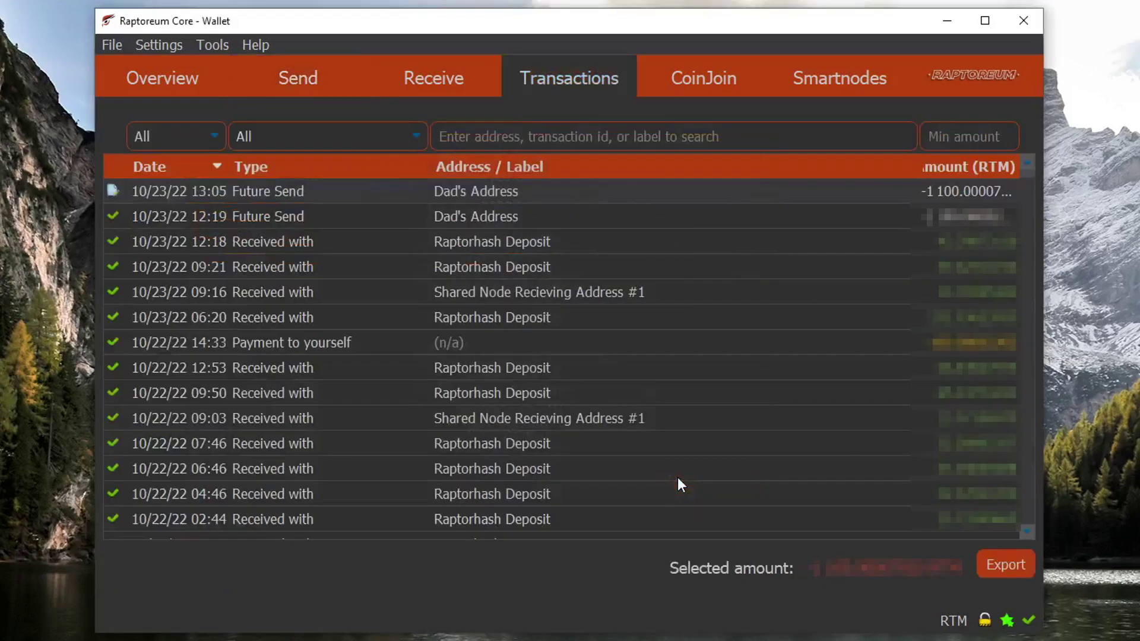
Examine the amount, maturity time and locked time of the newest Future Send transaction, and return to the wallet overview.
double_click(168, 192)
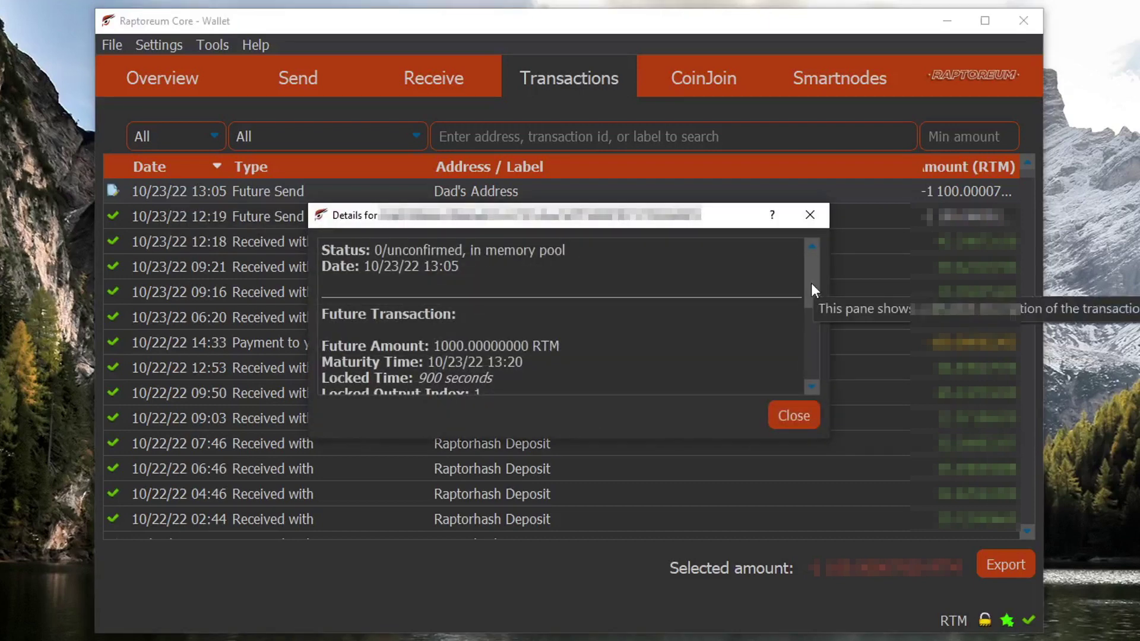
left_click_drag(811, 283, 805, 302)
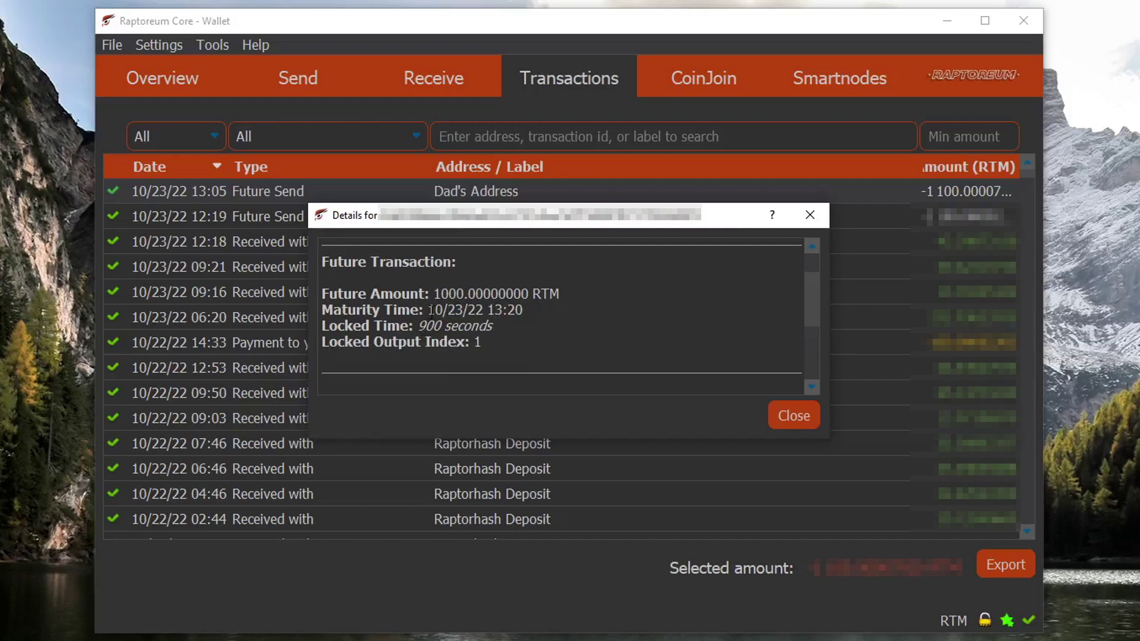
left_click_drag(428, 310, 545, 314)
left_click(490, 310)
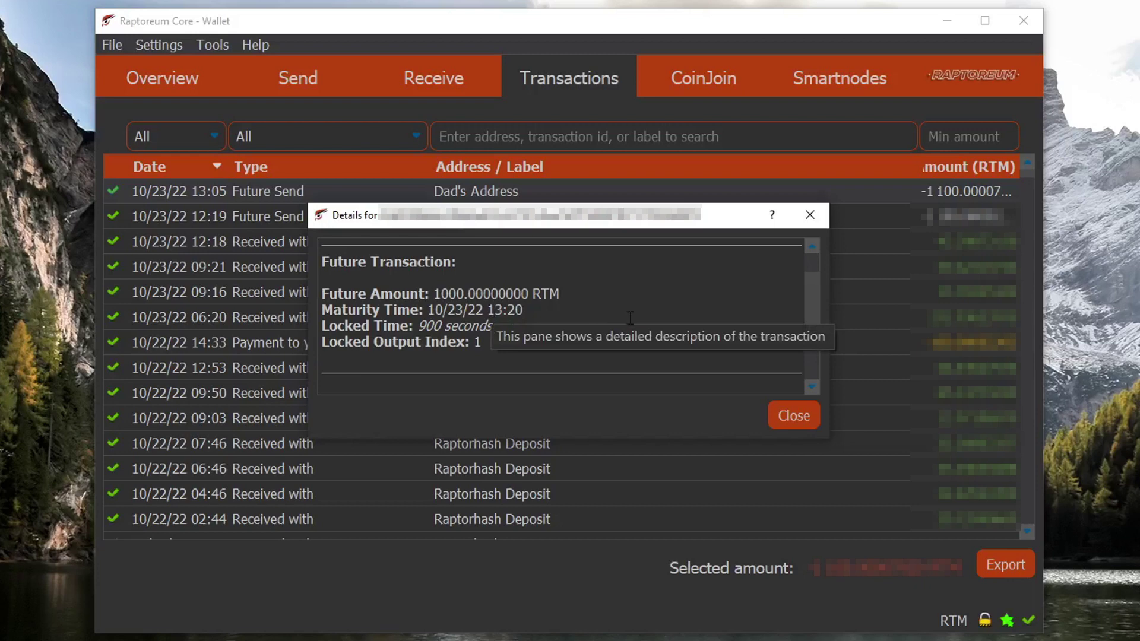
left_click(207, 70)
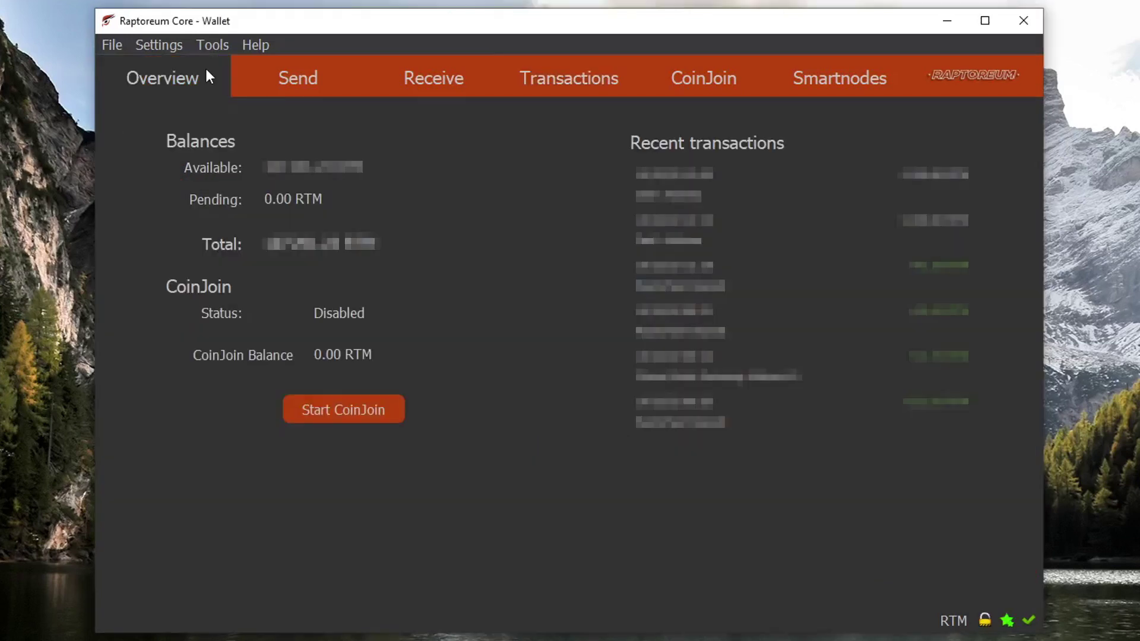